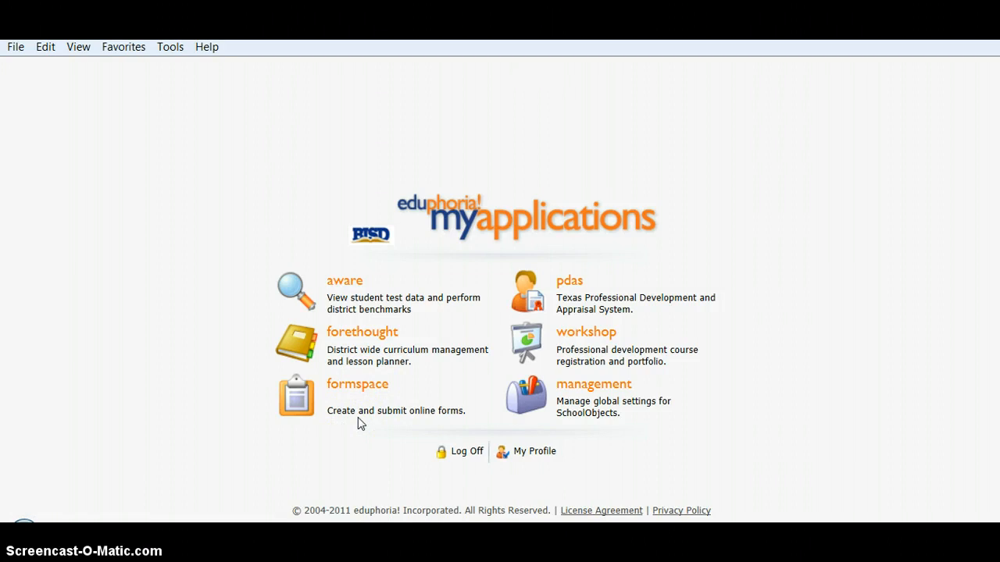
Step: Open formspace and start a new General Campus Expenditure Request Form from the Campus Expenditure Forms (for administrators) category
left_click(358, 391)
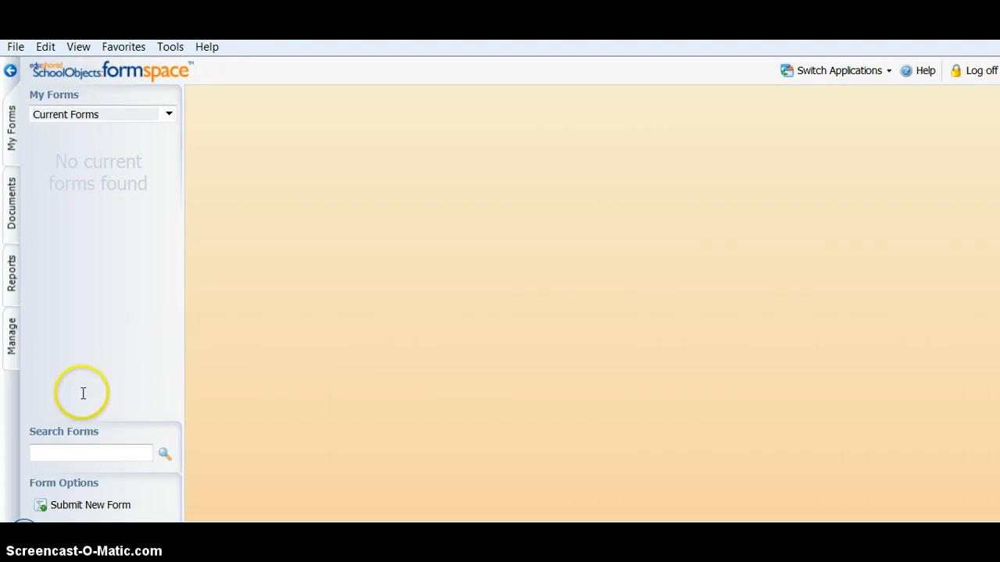
left_click(91, 506)
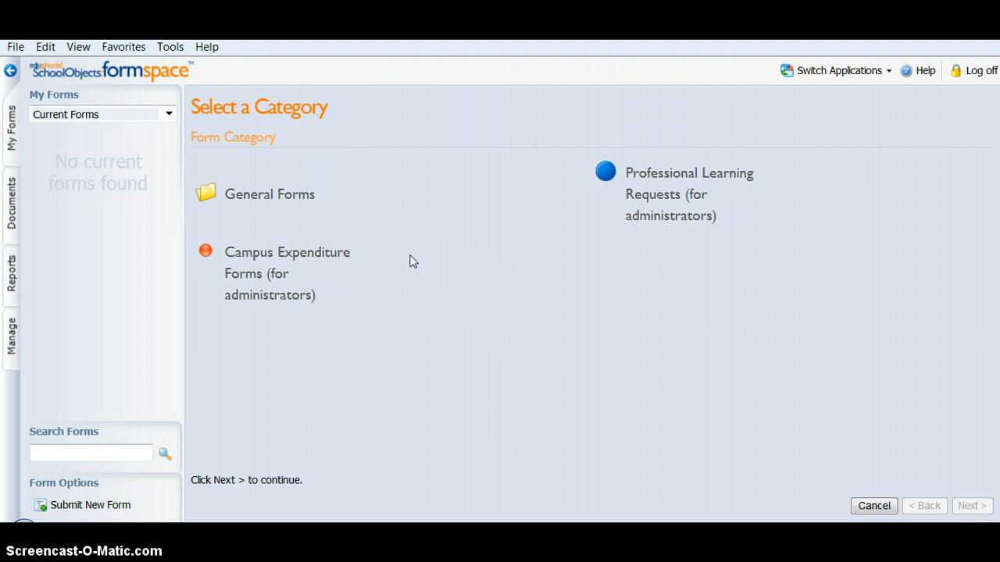
left_click(325, 257)
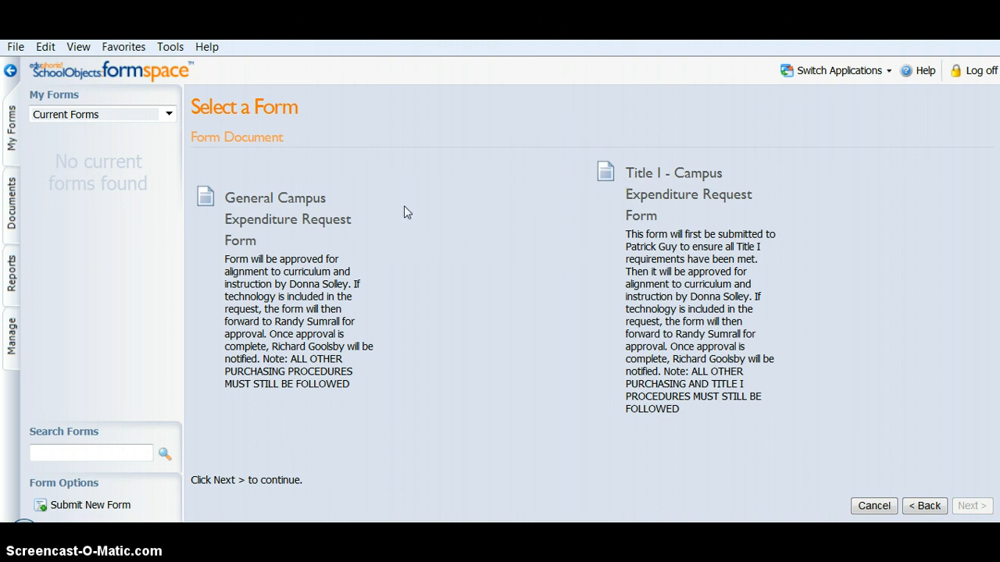
left_click(297, 225)
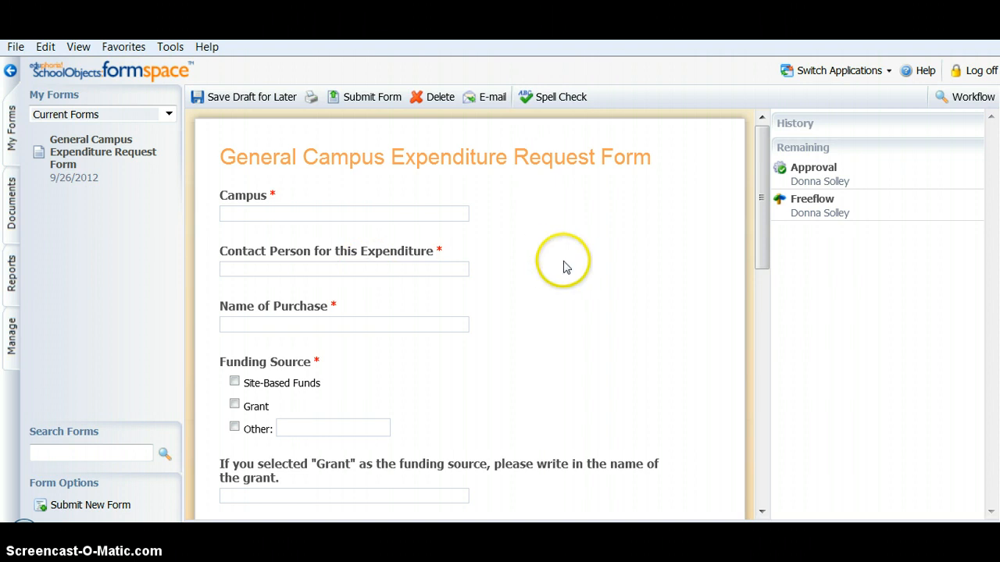
Step: Add a fund allocation item named "Material" with an amount of 500.00 to the expenditure request form
left_click_drag(761, 234, 763, 296)
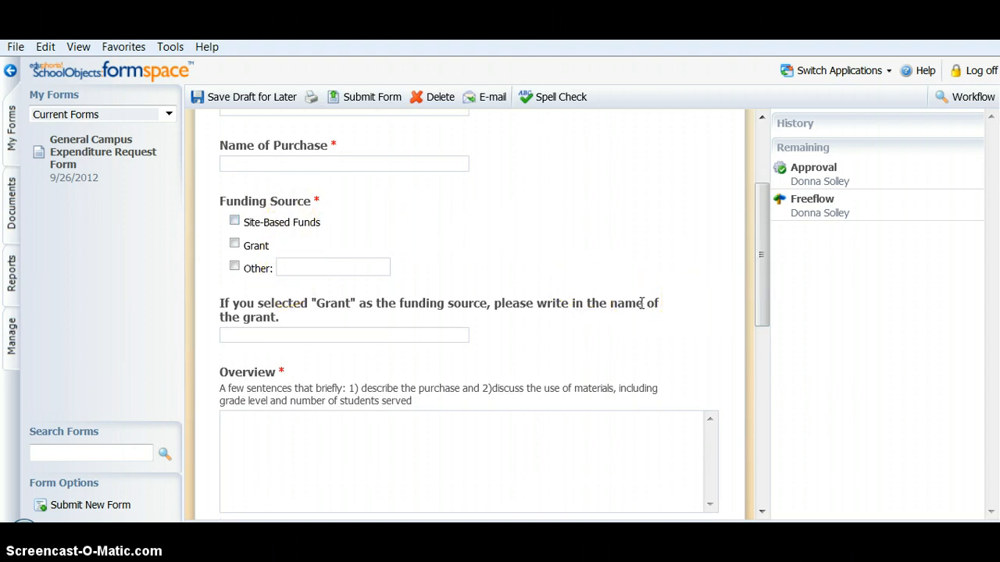
left_click_drag(764, 285, 763, 347)
left_click(563, 311)
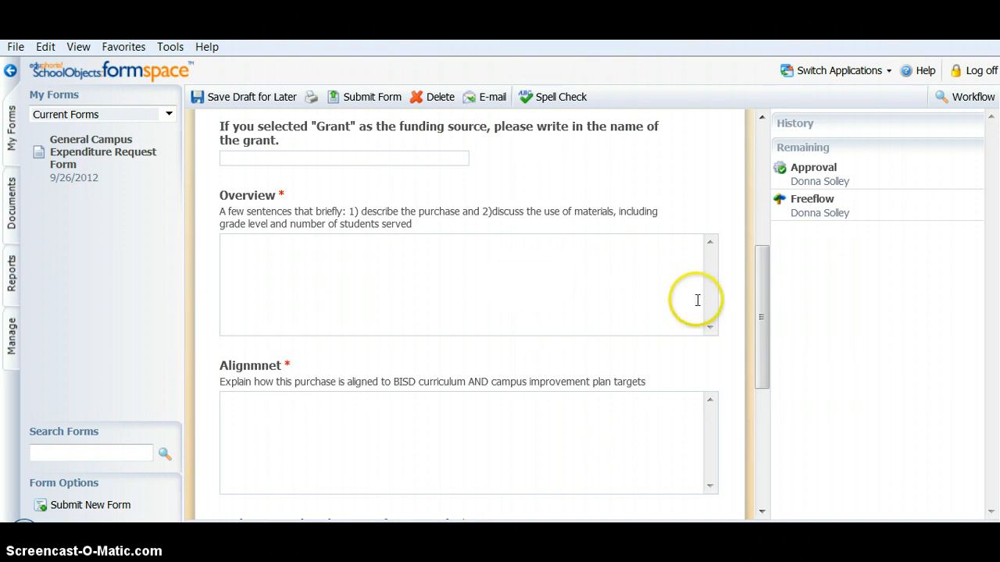
left_click_drag(764, 305, 766, 364)
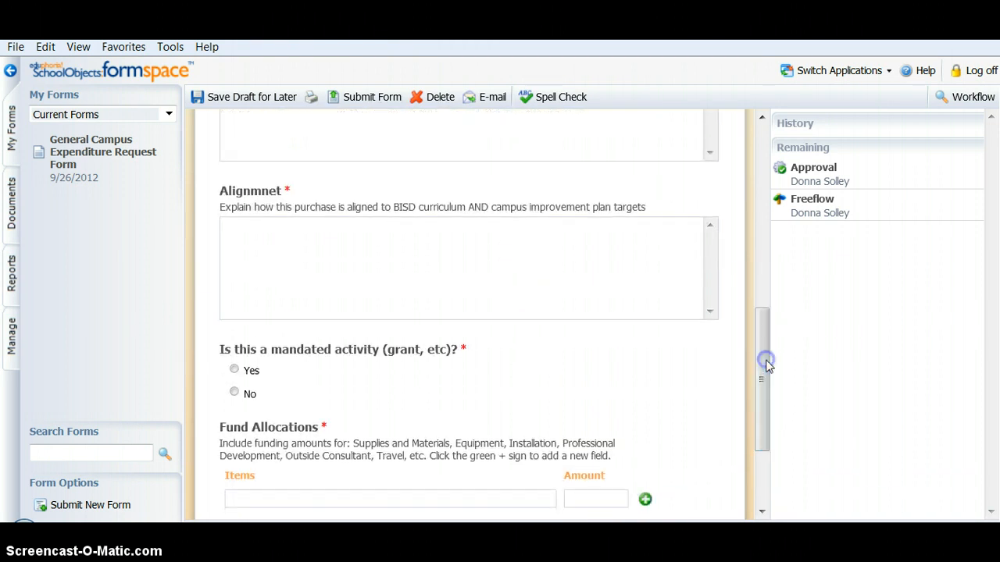
left_click(568, 282)
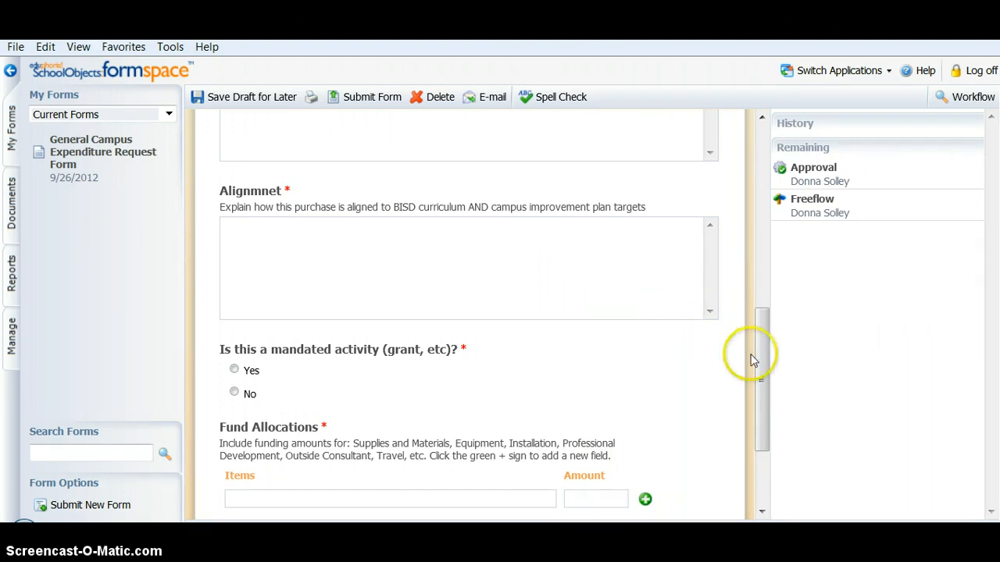
left_click_drag(766, 372, 766, 401)
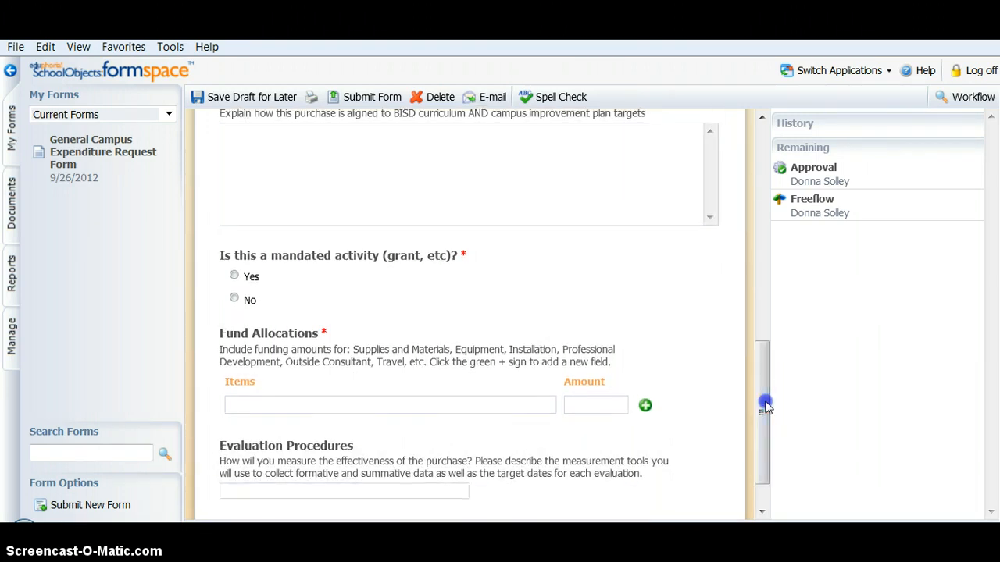
left_click(306, 398)
type("Material")
left_click(598, 403)
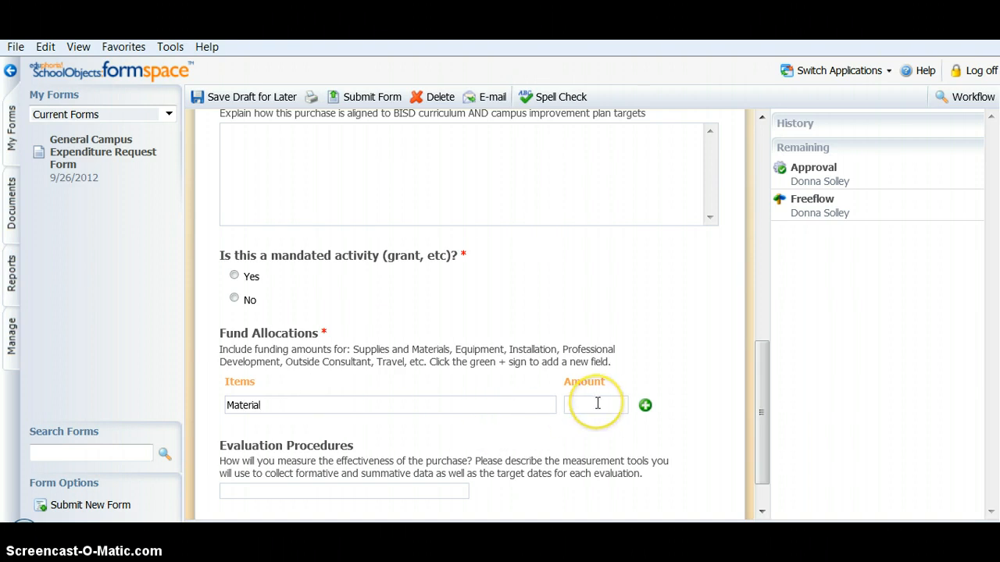
type("500.00")
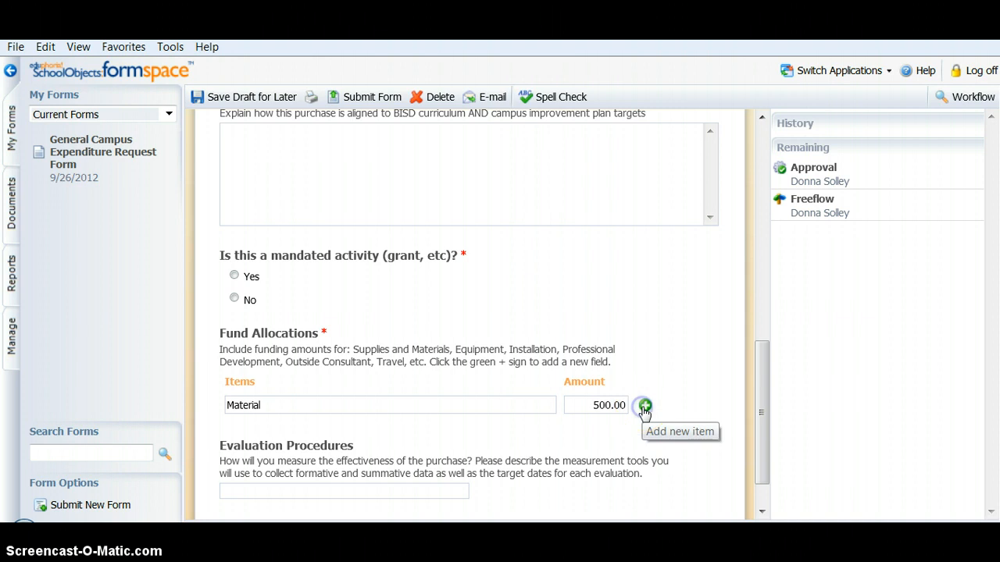
left_click(644, 406)
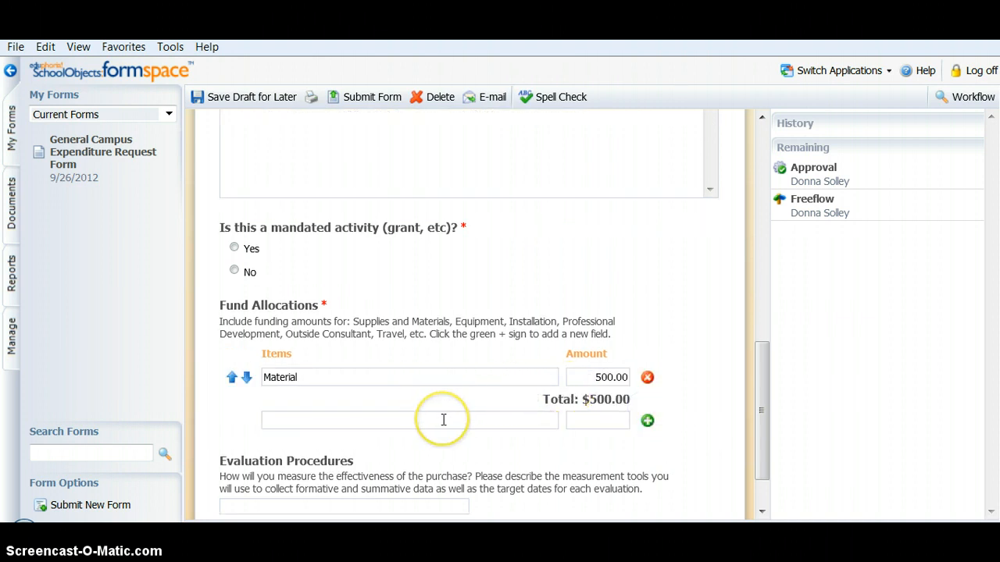
Step: Add a second fund allocation item named "Materials 2" with an amount of 500.00
type("Materials ")
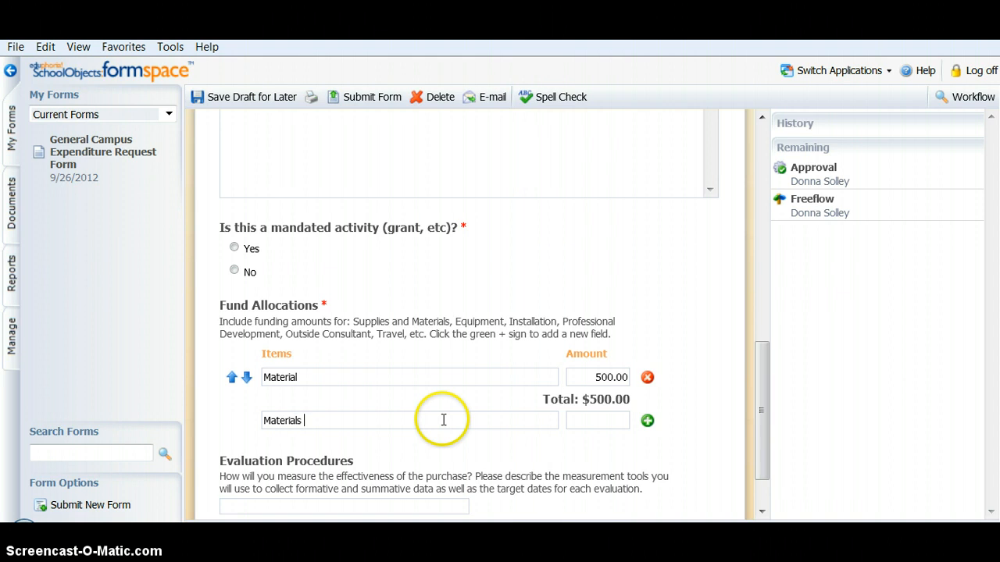
type("2")
left_click(603, 421)
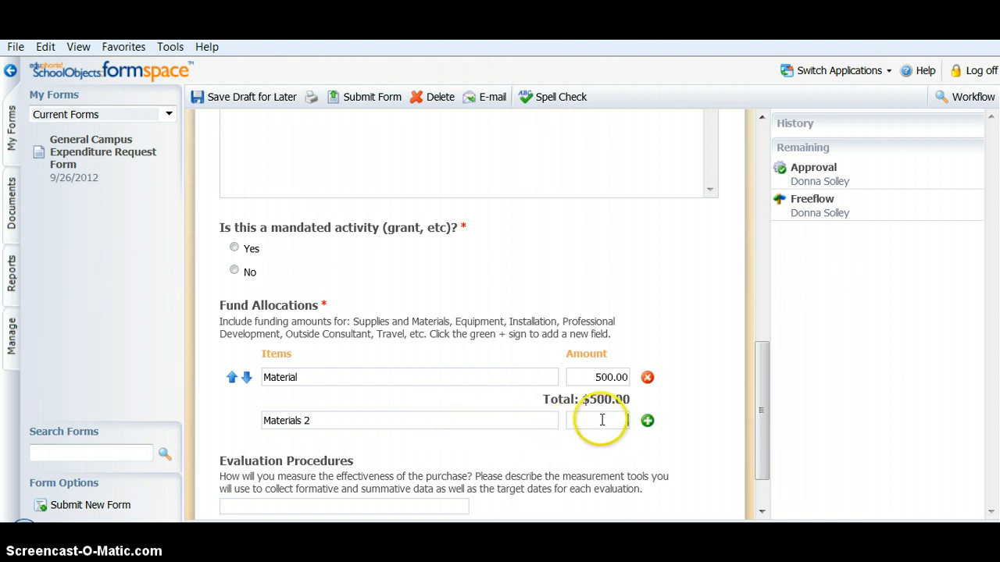
type("500.00")
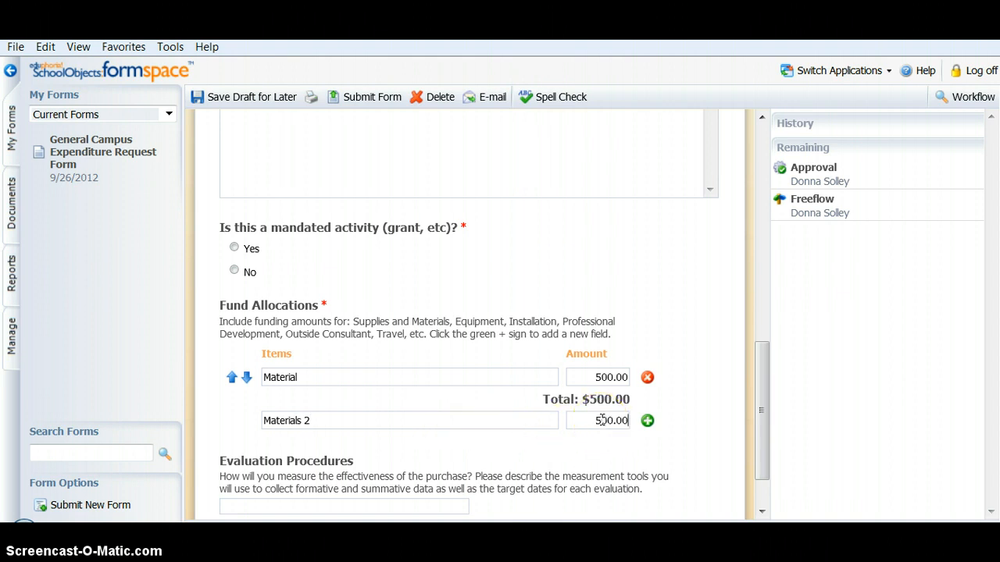
left_click(647, 420)
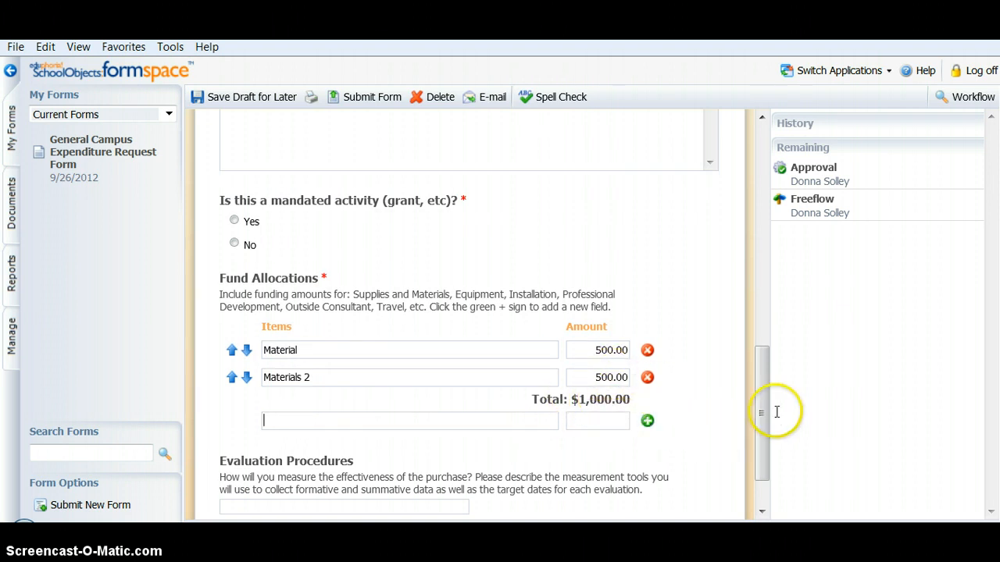
Step: Request a printable PDF of the expenditure request form and cancel its download
left_click_drag(761, 406, 765, 459)
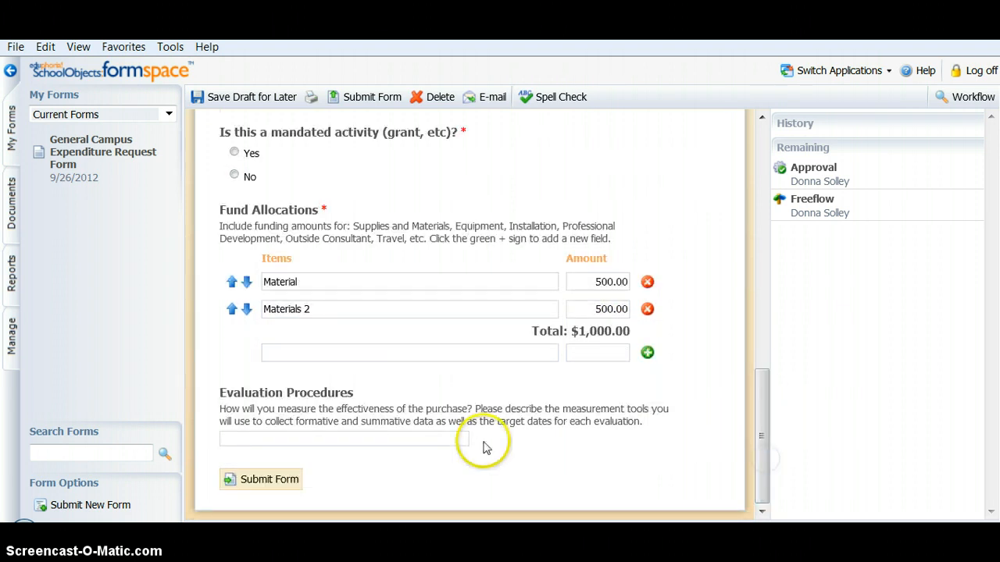
left_click(403, 437)
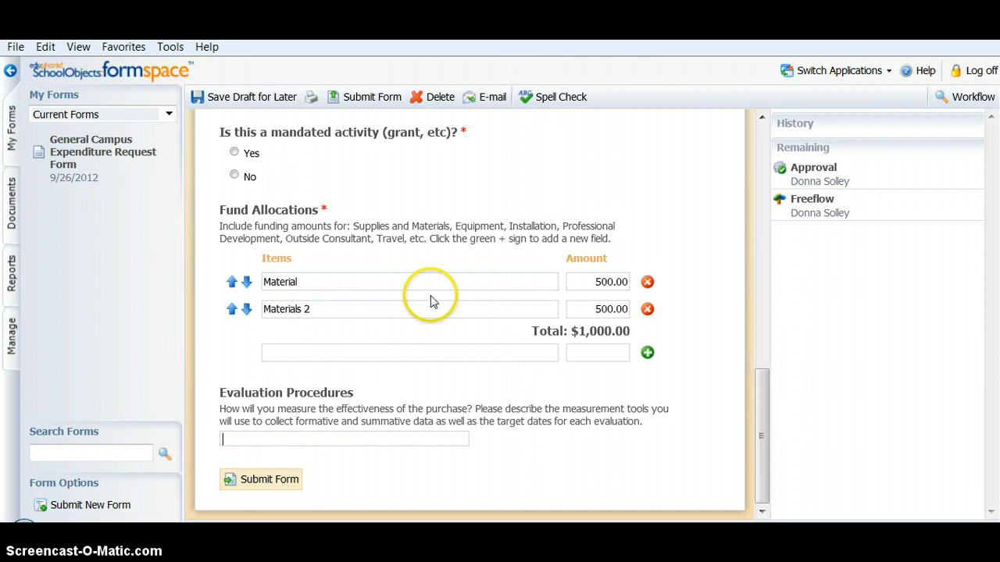
left_click(270, 100)
left_click(312, 99)
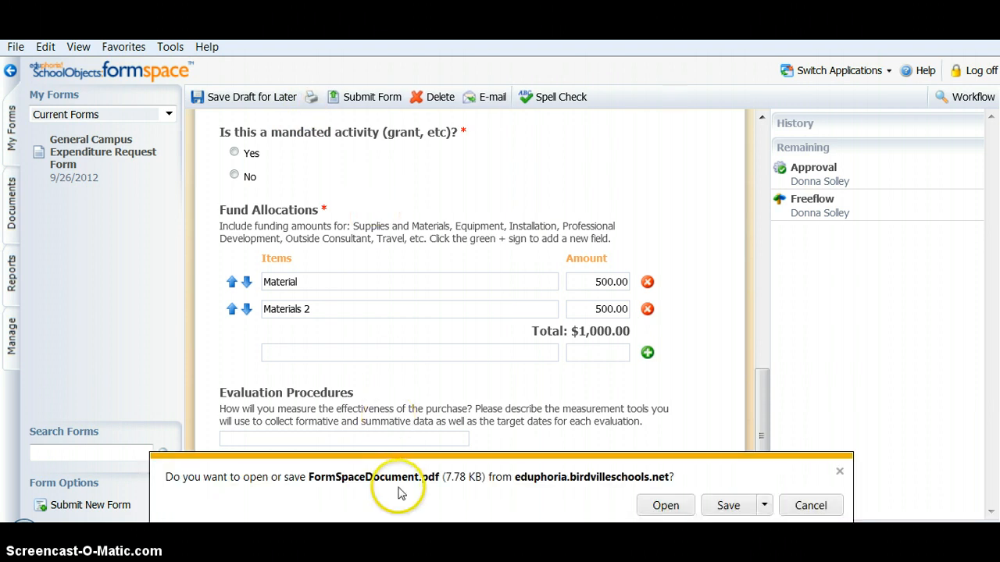
left_click(792, 505)
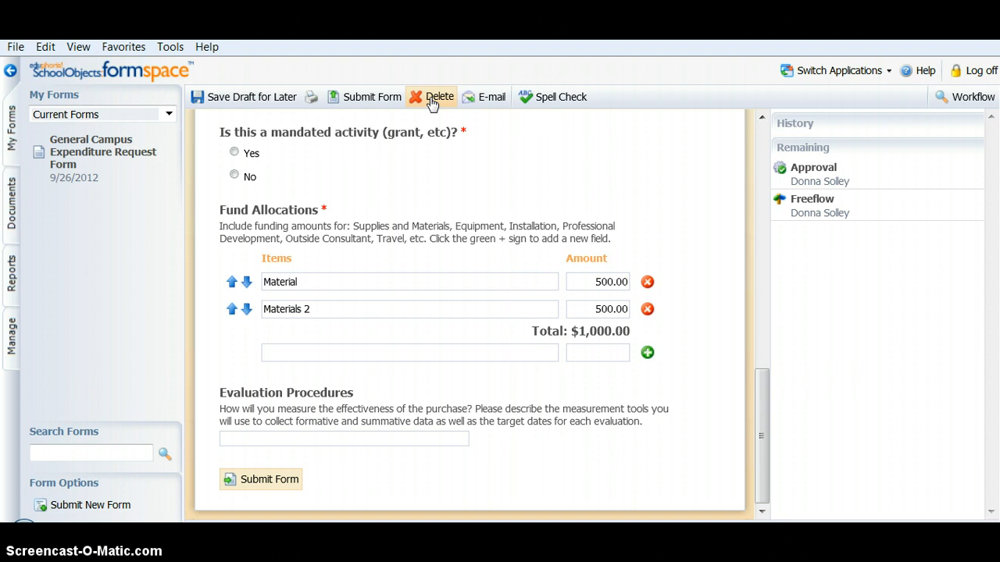
Step: Switch the My Forms list to show Past Forms
left_click(490, 107)
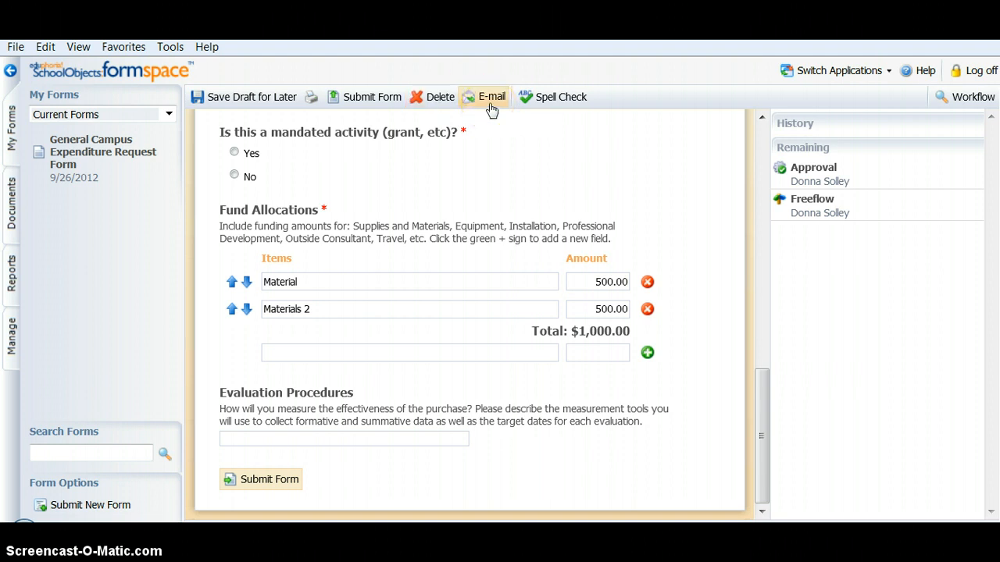
left_click(550, 110)
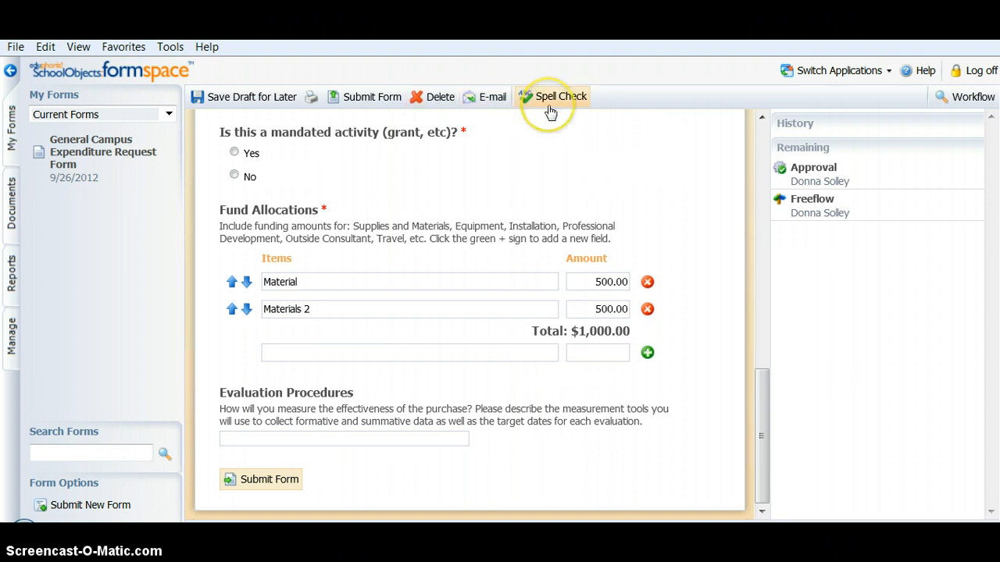
left_click(169, 115)
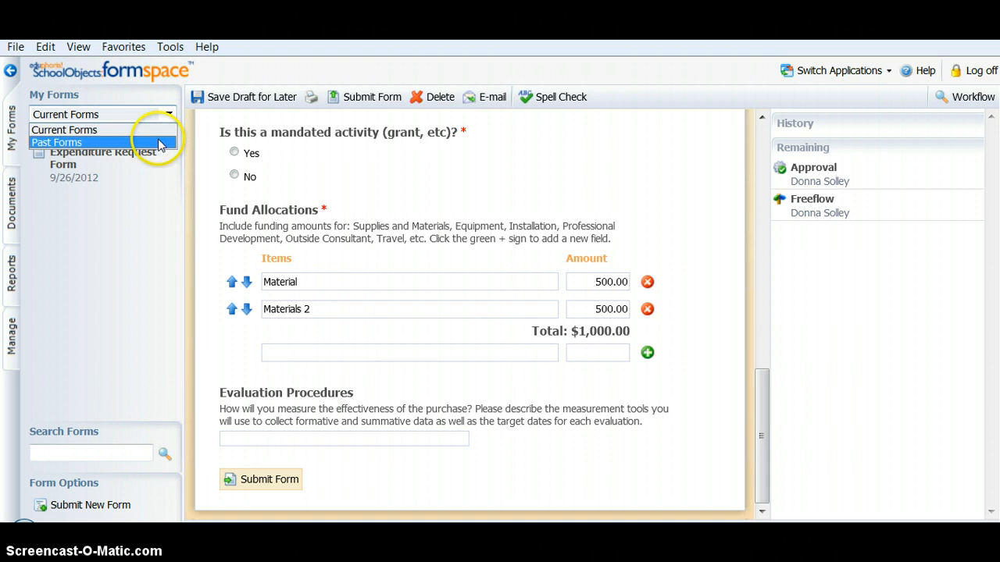
left_click(157, 142)
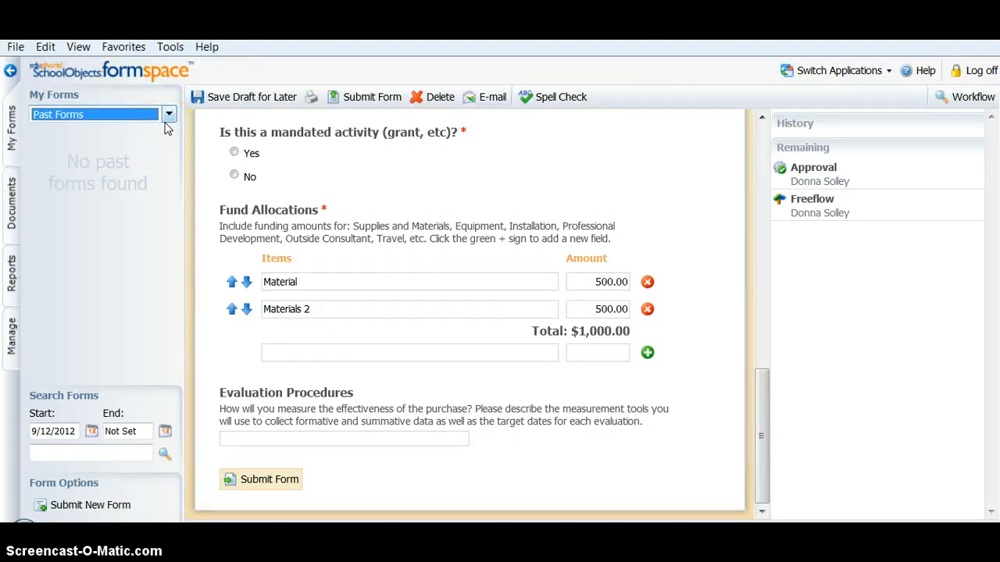
Step: Start a new Professional Learning Meeting Request Form from the Professional Learning Requests (for administrators) category
left_click(90, 506)
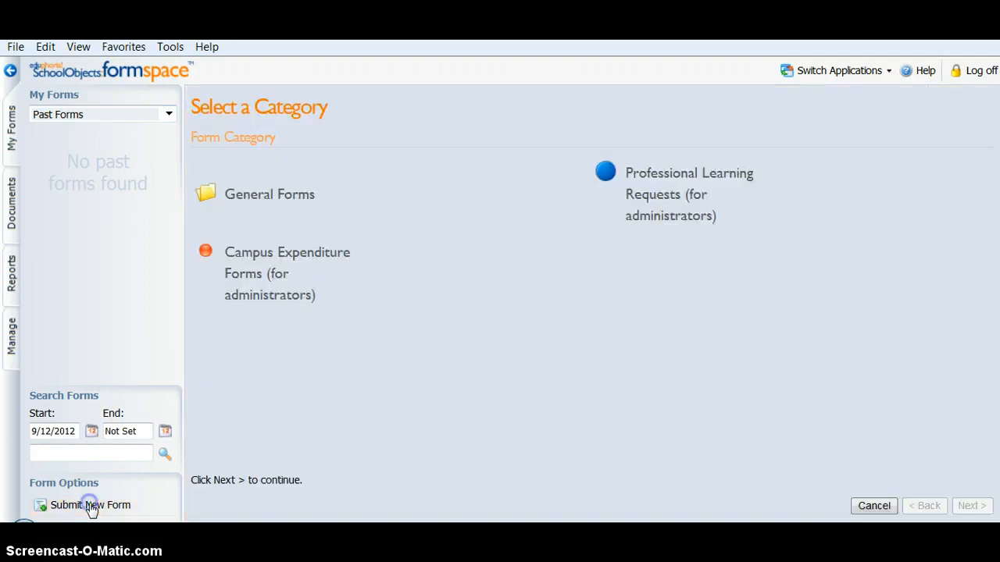
left_click(690, 184)
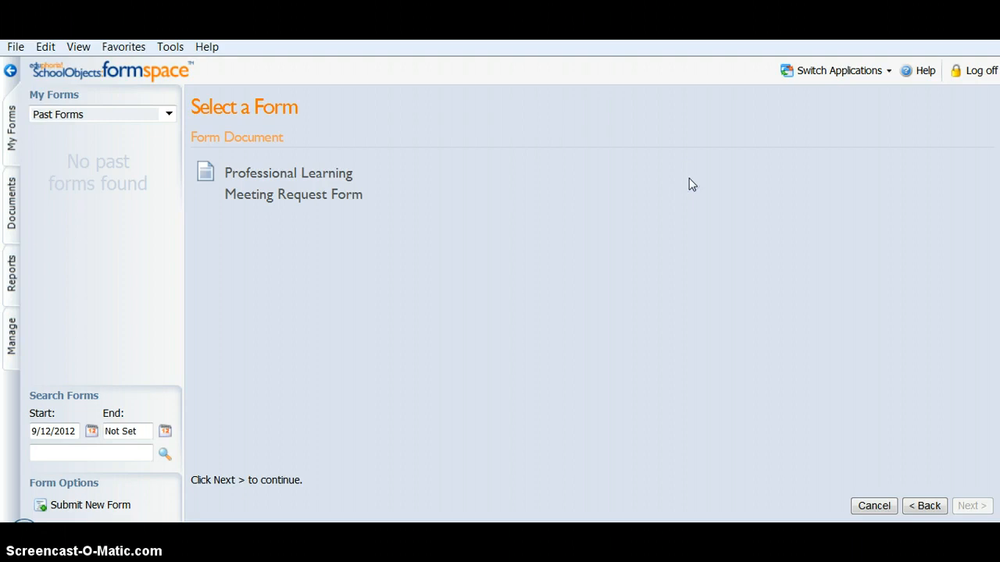
left_click(334, 179)
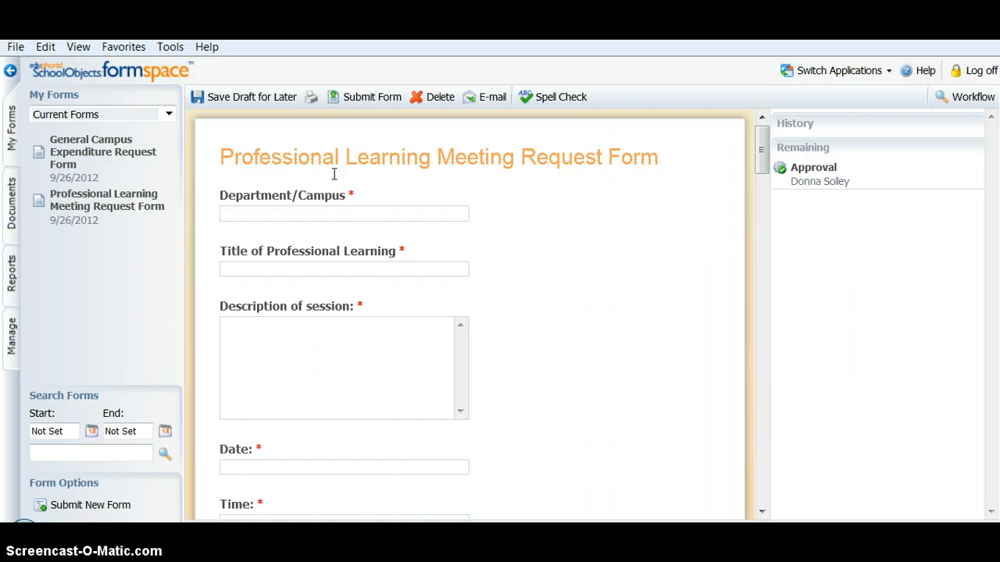
left_click(263, 109)
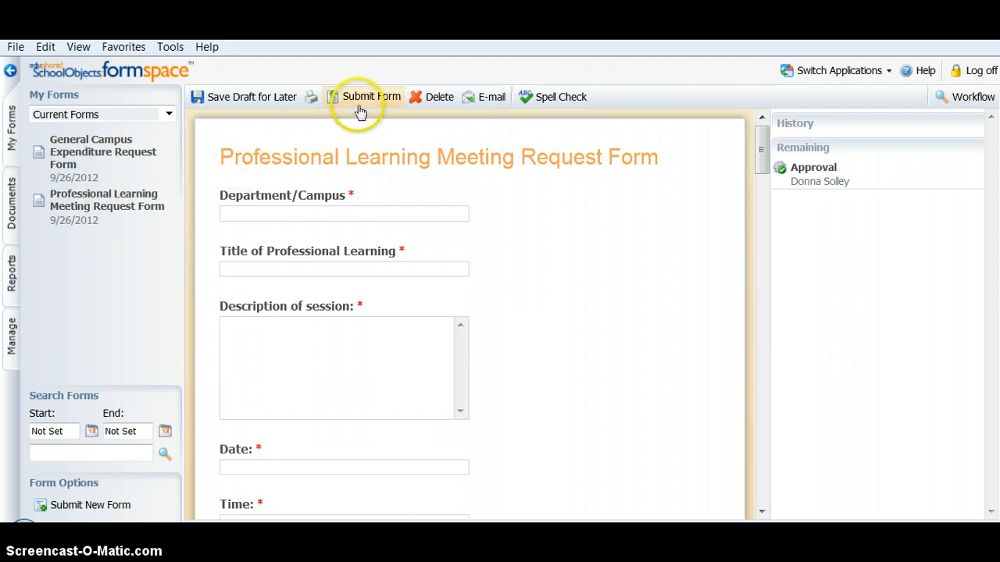
Step: Start a new Shannon PLC Form from the General Forms category
left_click(168, 114)
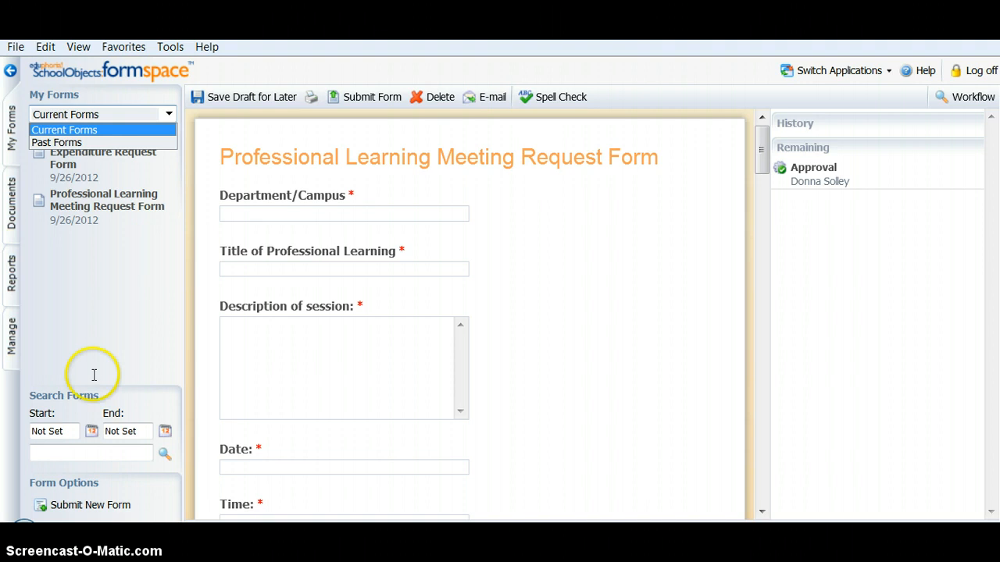
left_click(103, 506)
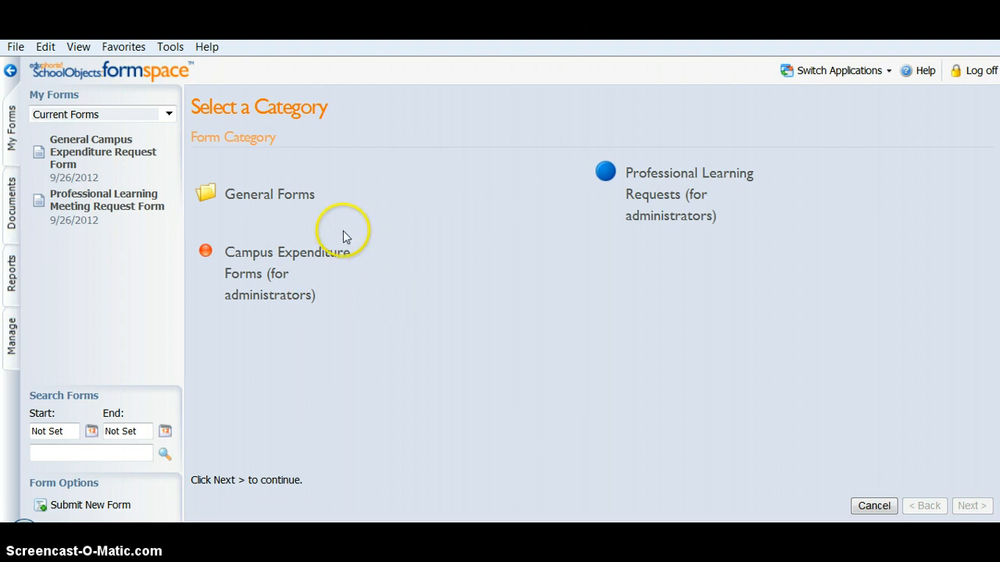
left_click(300, 205)
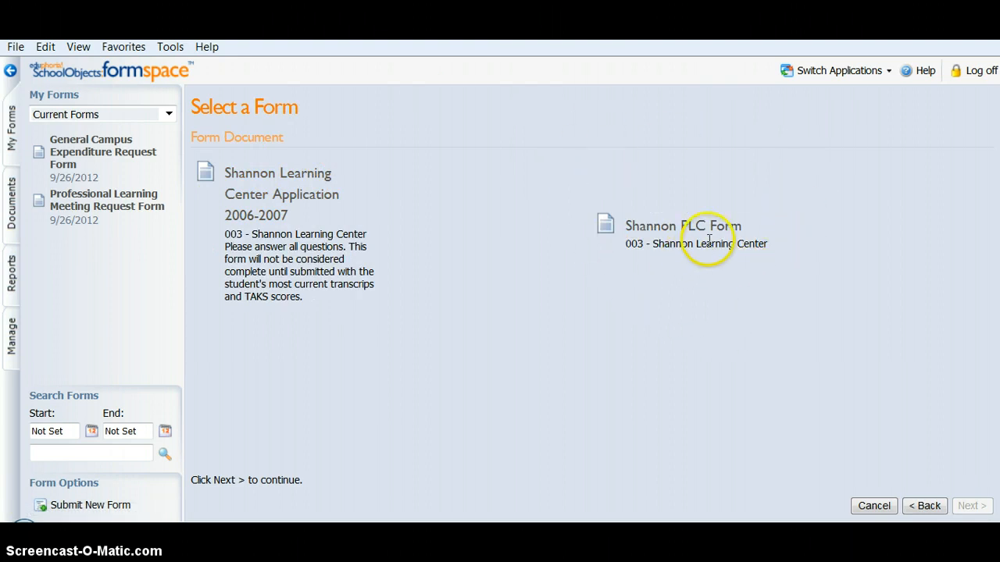
left_click(648, 231)
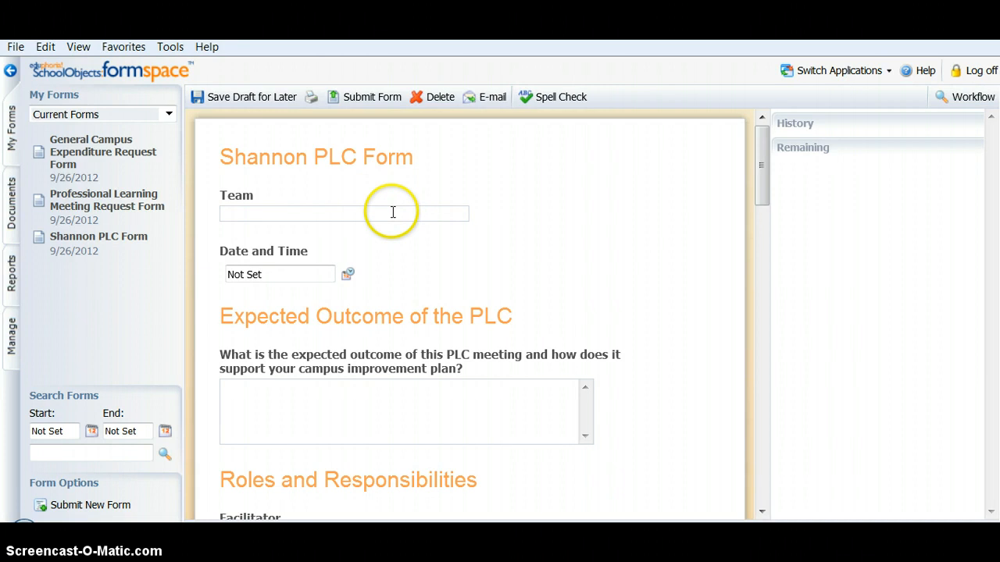
Step: Examine the Date and Time calendar and the Expected Outcome and Roles sections of the Shannon PLC Form
left_click(346, 274)
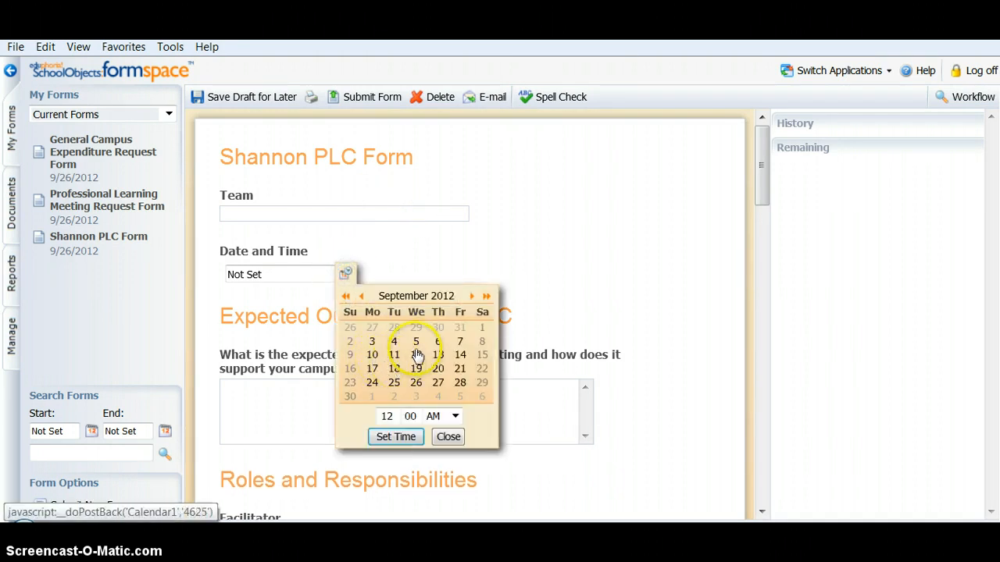
left_click(529, 273)
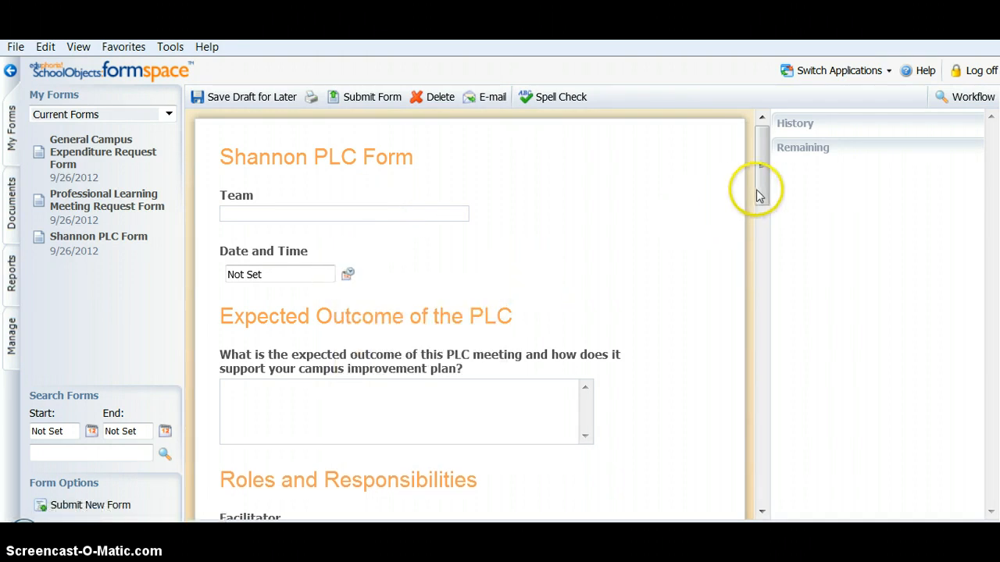
left_click_drag(758, 192, 754, 216)
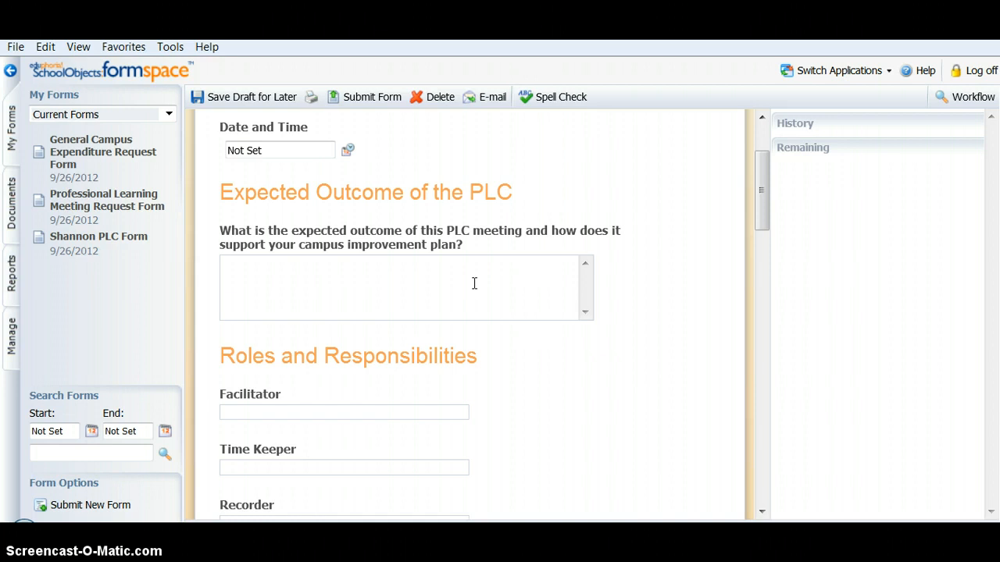
Step: Examine the rest of the Shannon PLC Form, from Roles and Responsibilities through Purpose / Non-Purpose, Agenda and Result Tasks to the form's submit option
left_click_drag(765, 196, 766, 248)
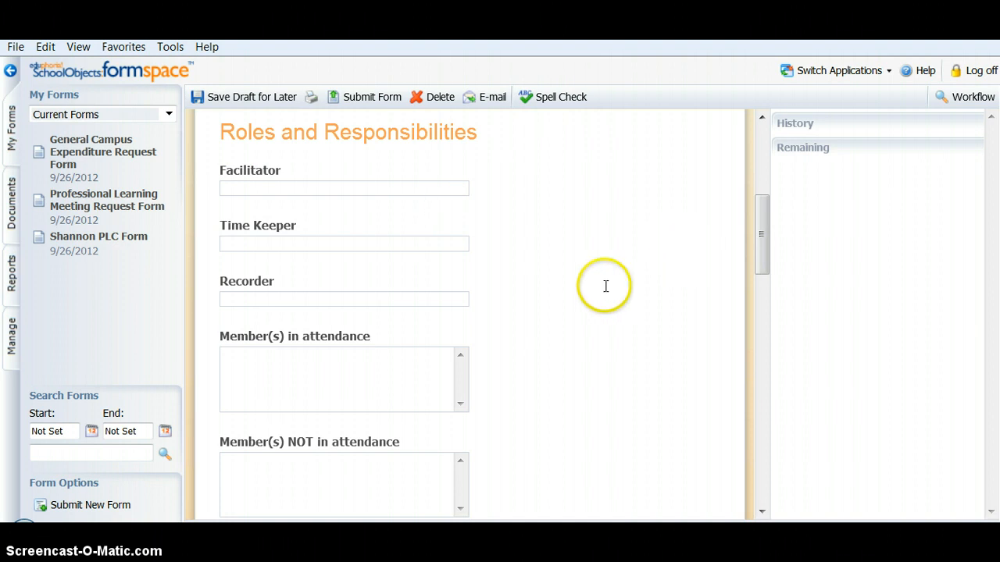
left_click_drag(759, 250, 763, 339)
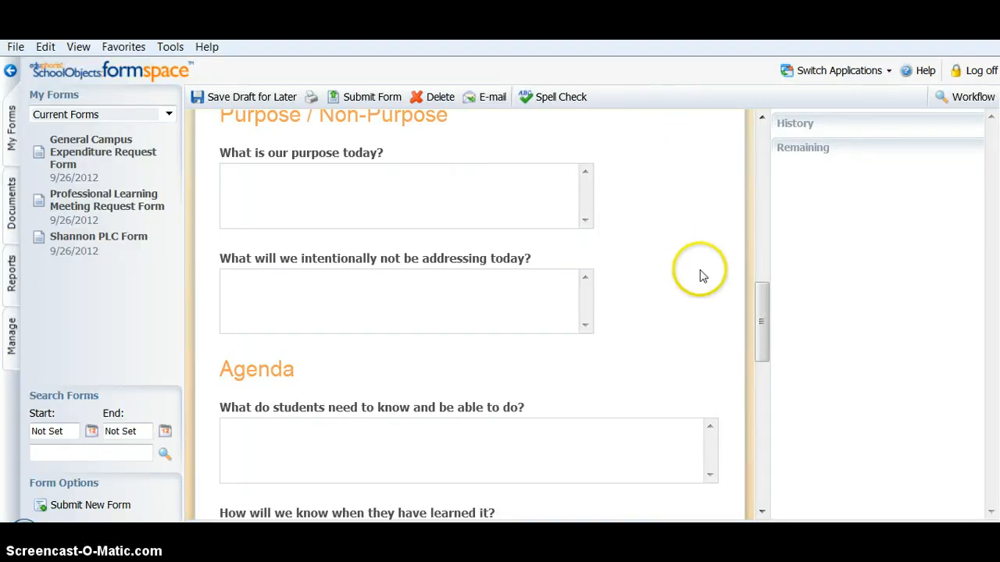
left_click_drag(763, 319, 766, 369)
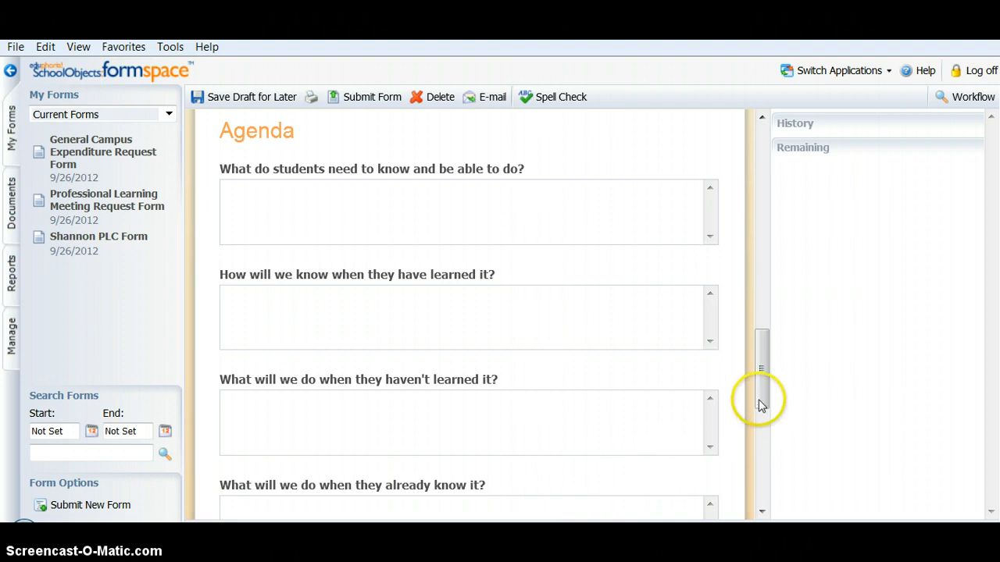
left_click_drag(762, 404, 760, 480)
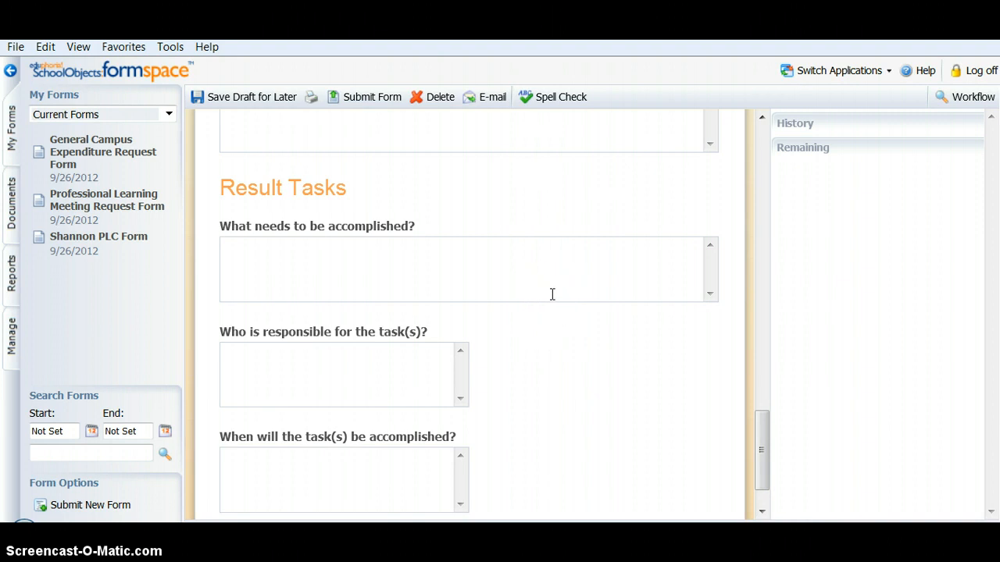
left_click(452, 380)
left_click_drag(760, 457, 761, 476)
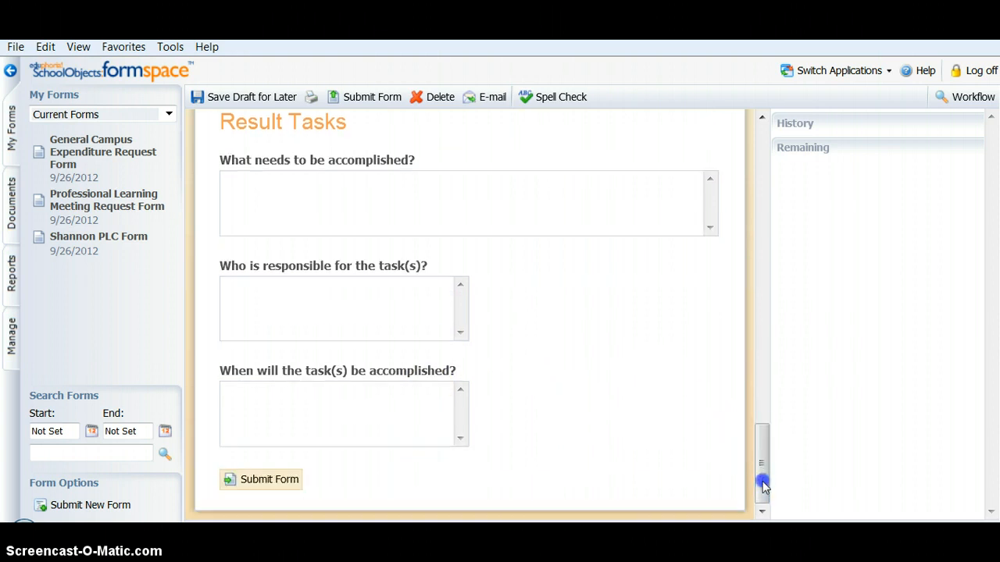
left_click(294, 492)
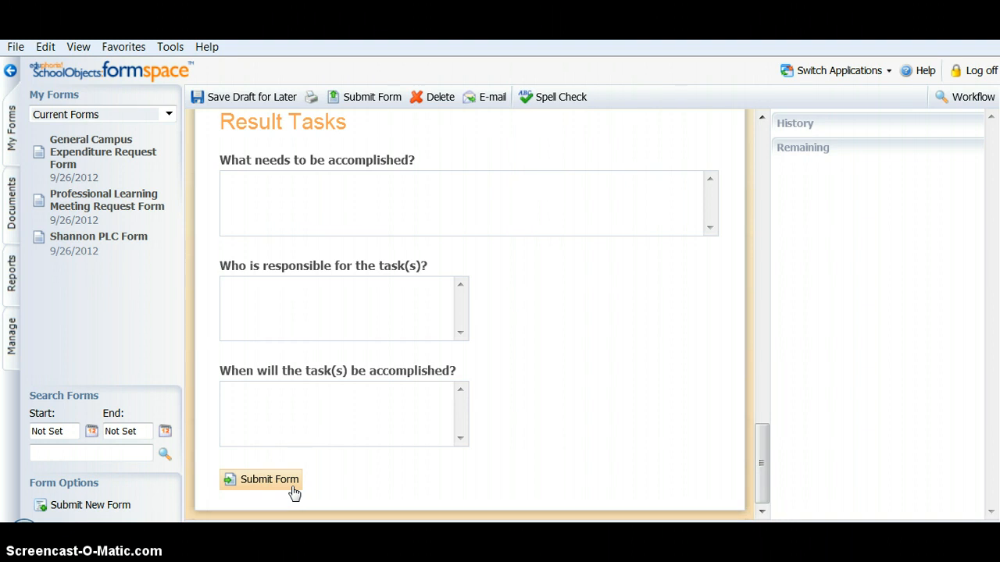
Step: Show the Current Forms and Past Forms choices for My Forms, and begin a new form submission at the category selection
left_click(169, 116)
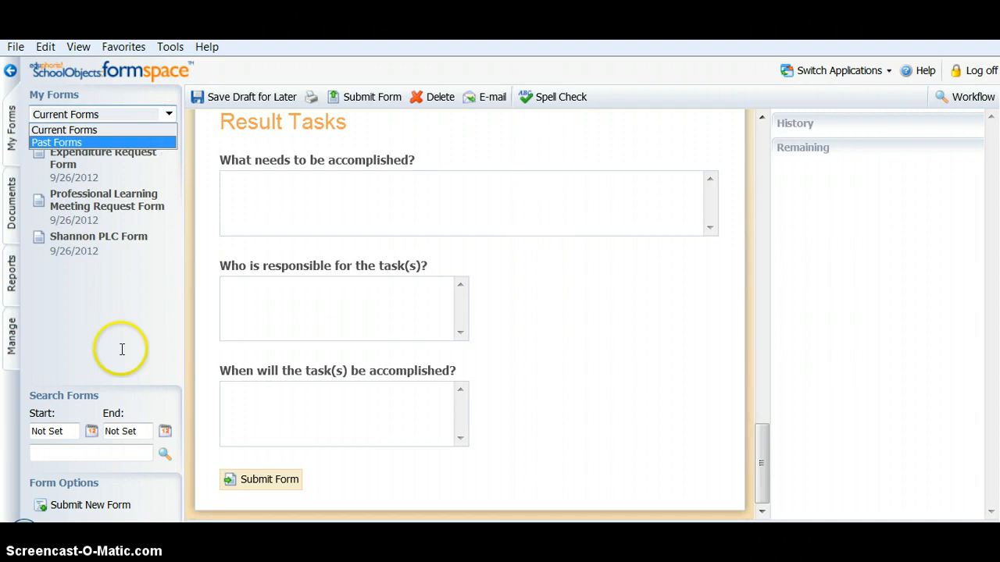
left_click(114, 506)
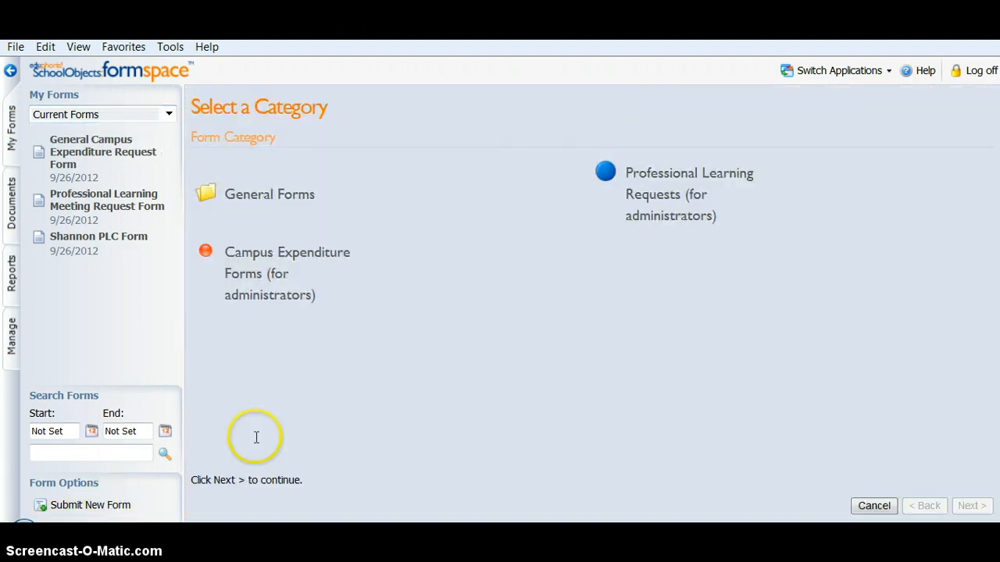